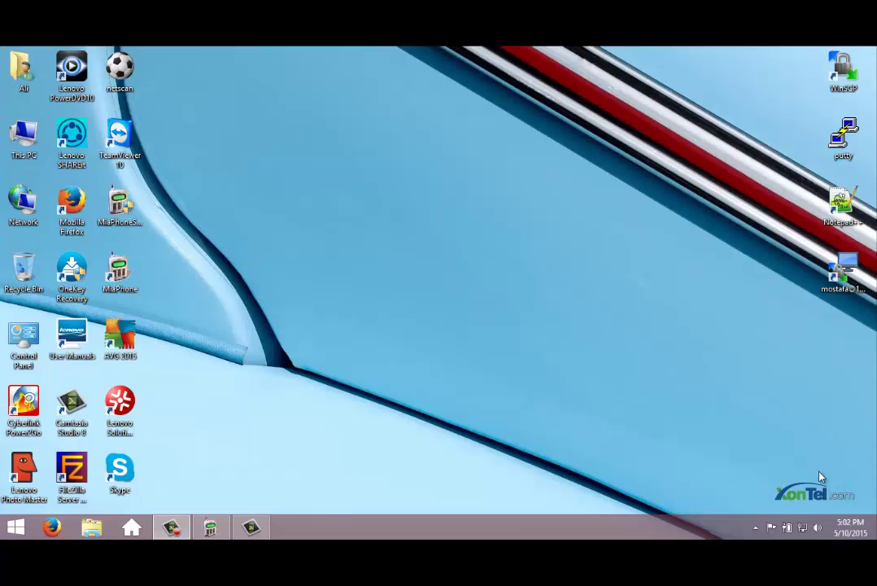
- Launch Firefox and enter the PBX panel address 192.168.1.150, correcting the mistyped ending
click(52, 528)
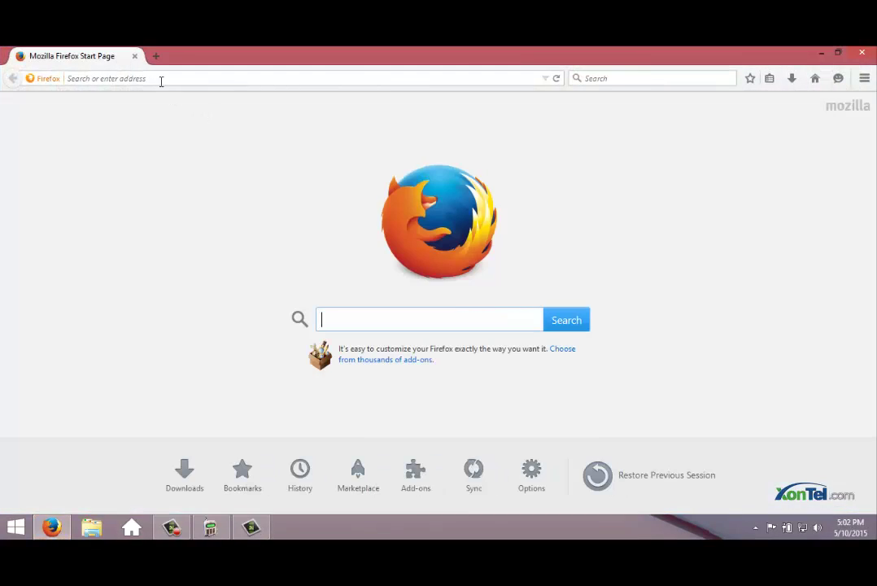
click(160, 77)
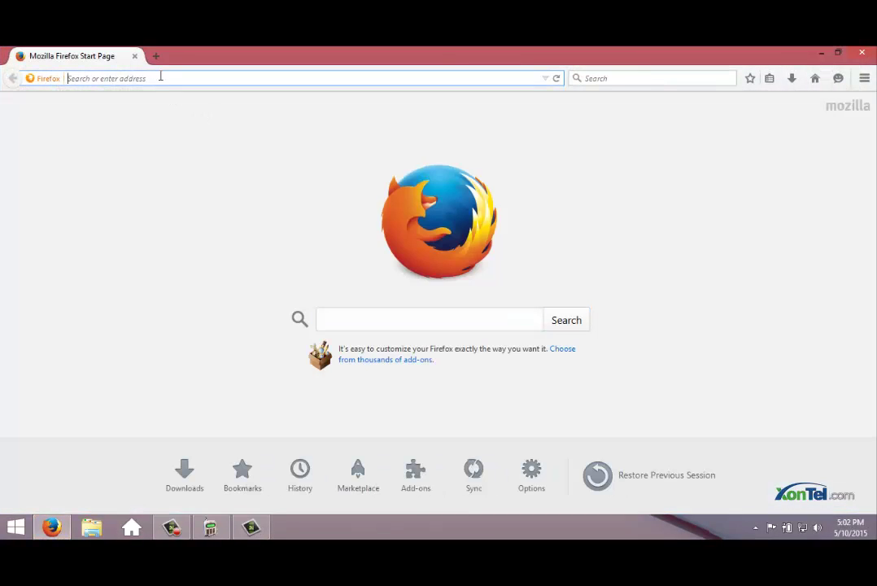
text(192.168.1.200/)
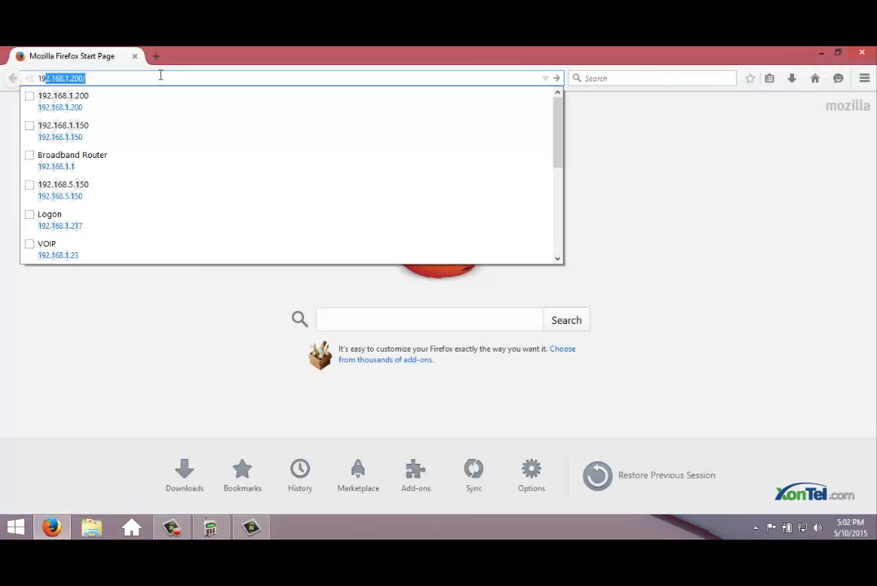
key(BackSpace)
key(BackSpace)
key(BackSpace)
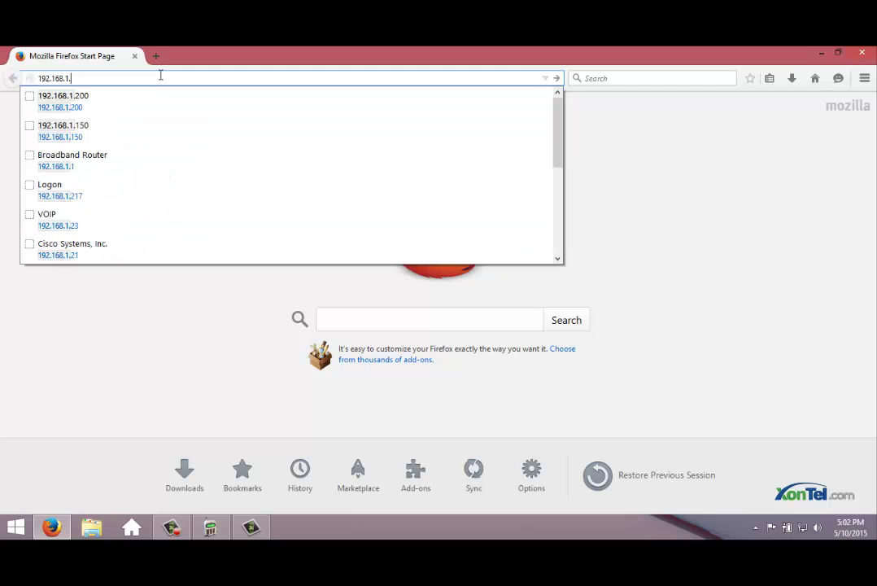
text(150)
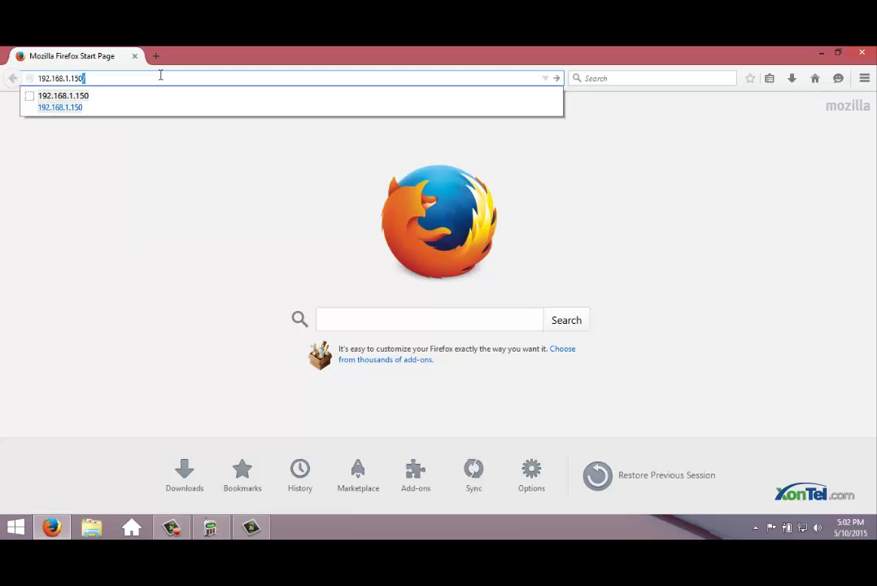
key(Return)
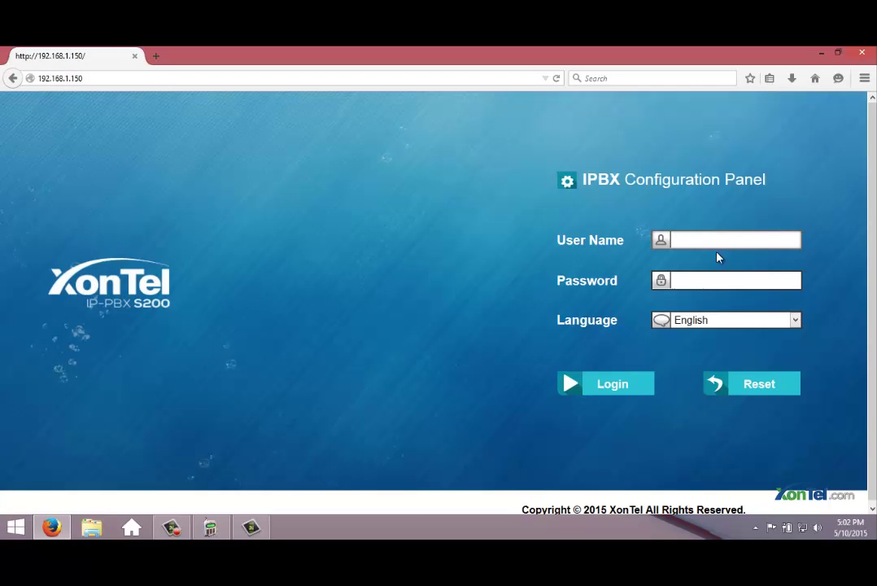
- Log in as admin with the account password and decline saving the password
click(712, 238)
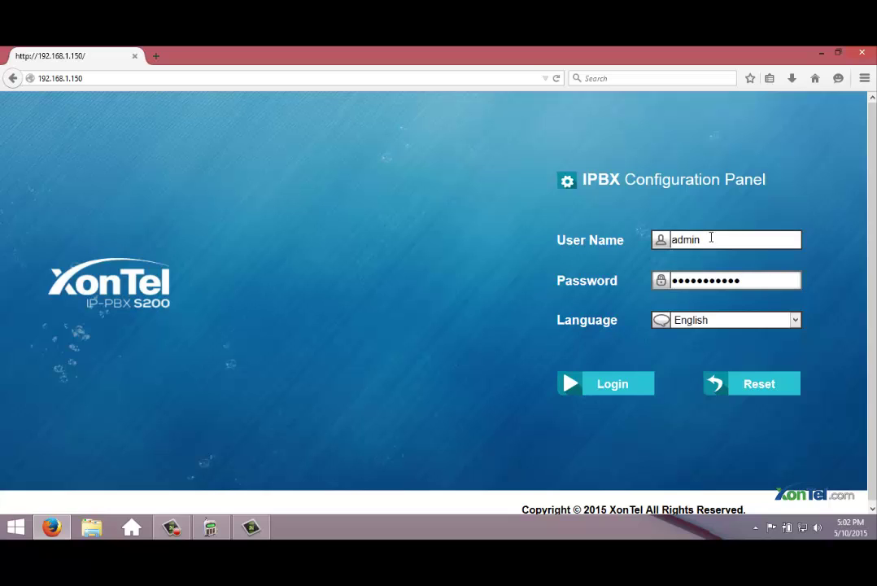
key(Tab)
key(BackSpace)
key(Return)
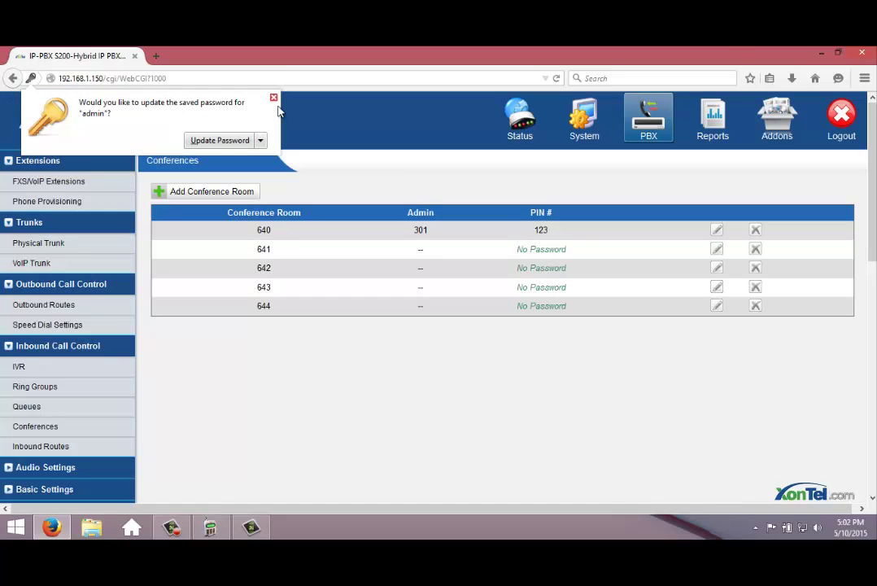
click(274, 98)
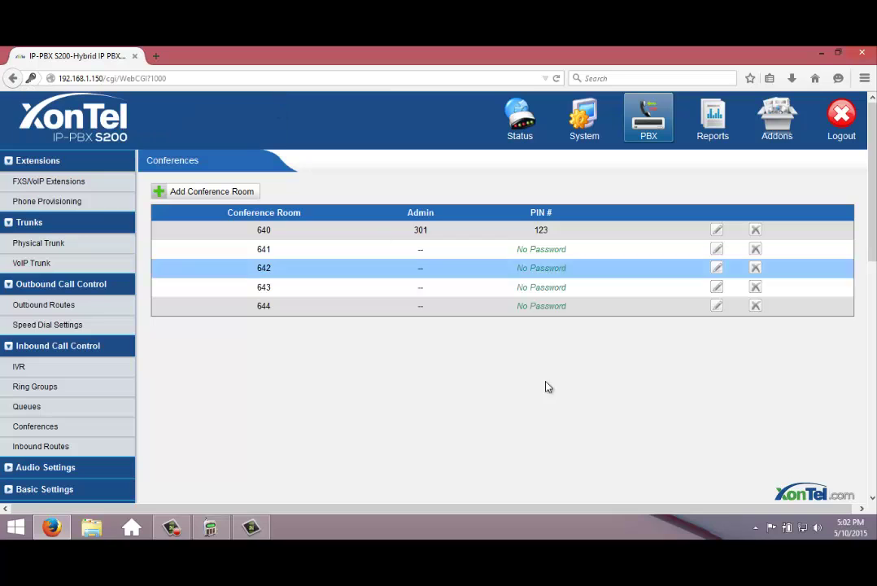
- Go to PBX > Queues to list the existing queue 680
click(649, 130)
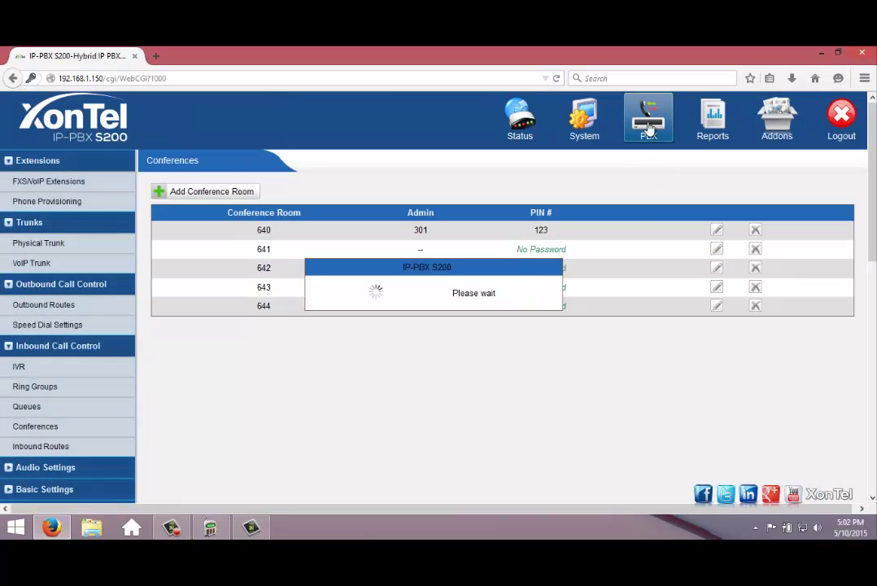
scroll(244, 260, down, 2)
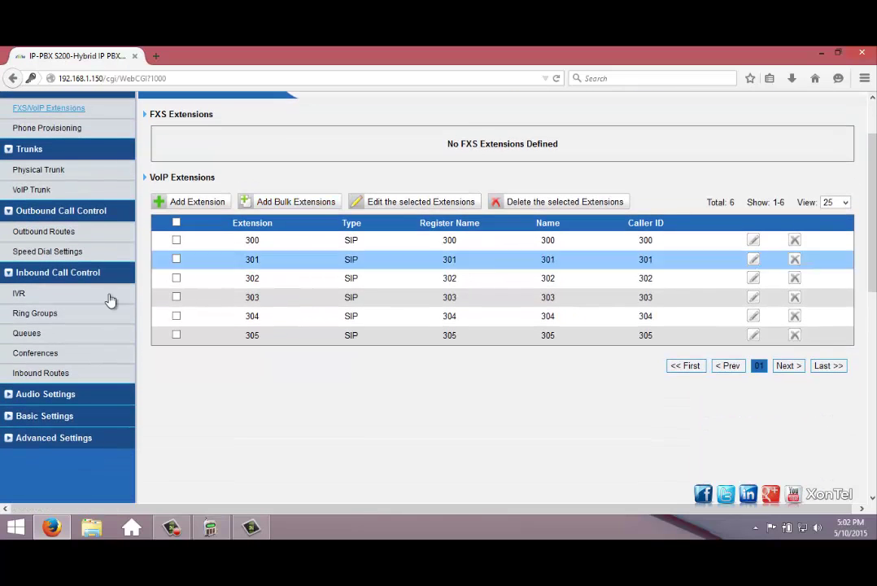
click(27, 333)
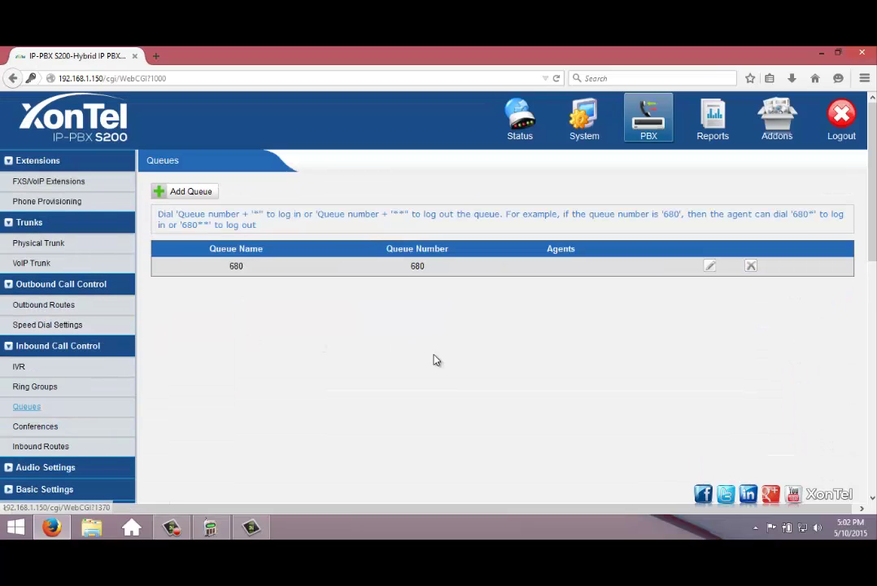
- Add a new queue 681 and replace its default name with 'test'
click(189, 193)
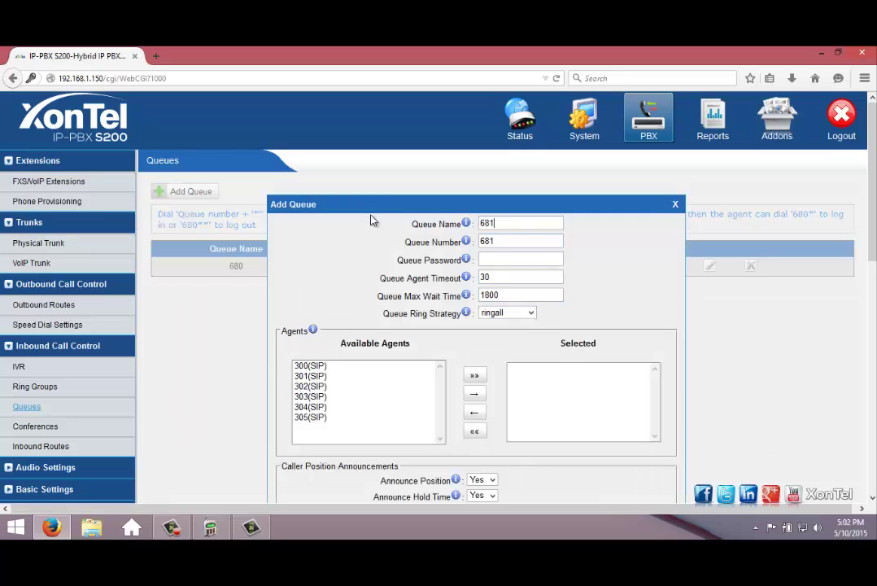
scroll(371, 219, down, 2)
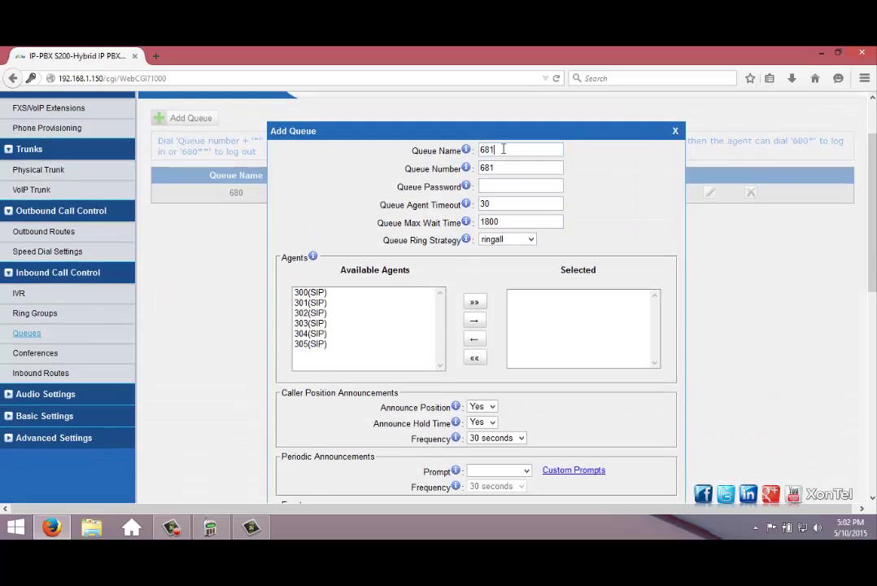
drag(502, 150, 467, 145)
mouse_move(468, 152)
text(test)
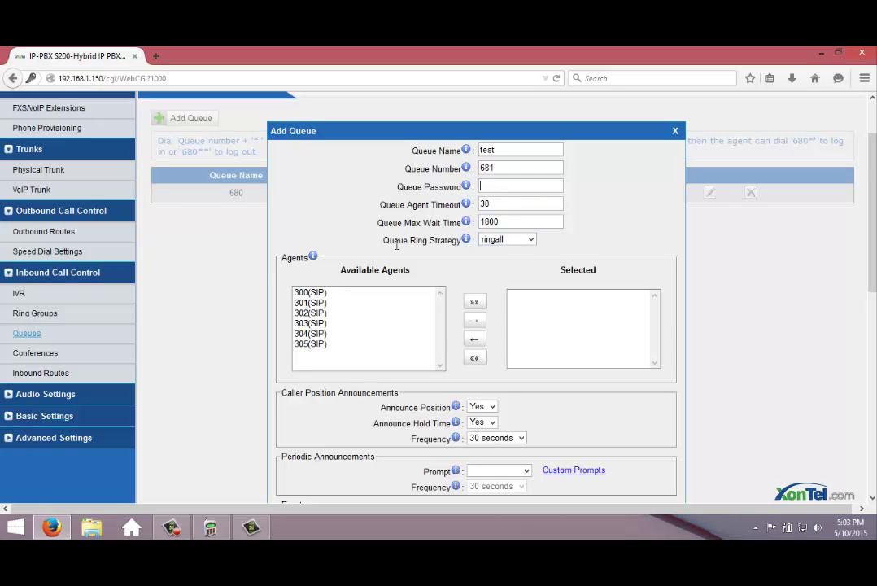
- Expand the Queue Ring Strategy dropdown for the new queue 681
click(510, 241)
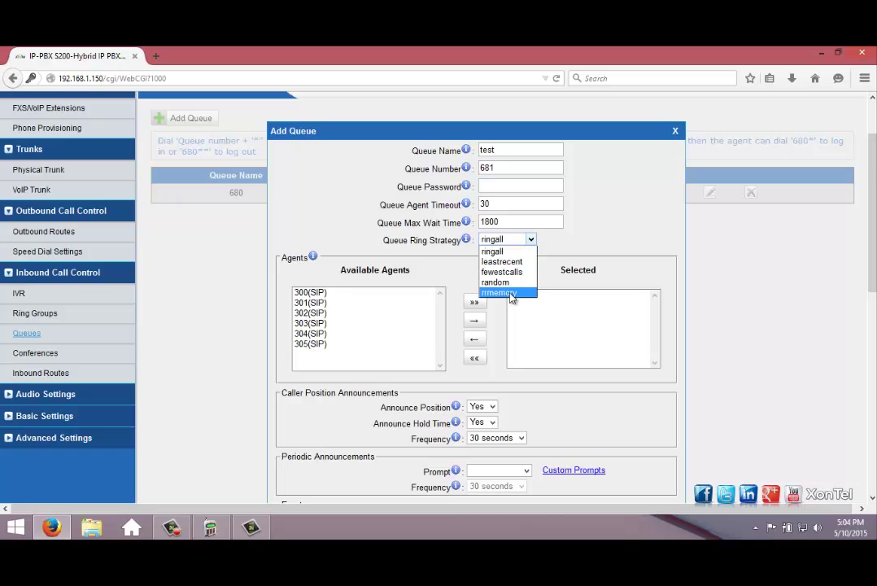
- Choose rrmemory ring strategy and move agents 300(SIP) and 301(SIP) into the queue
click(508, 293)
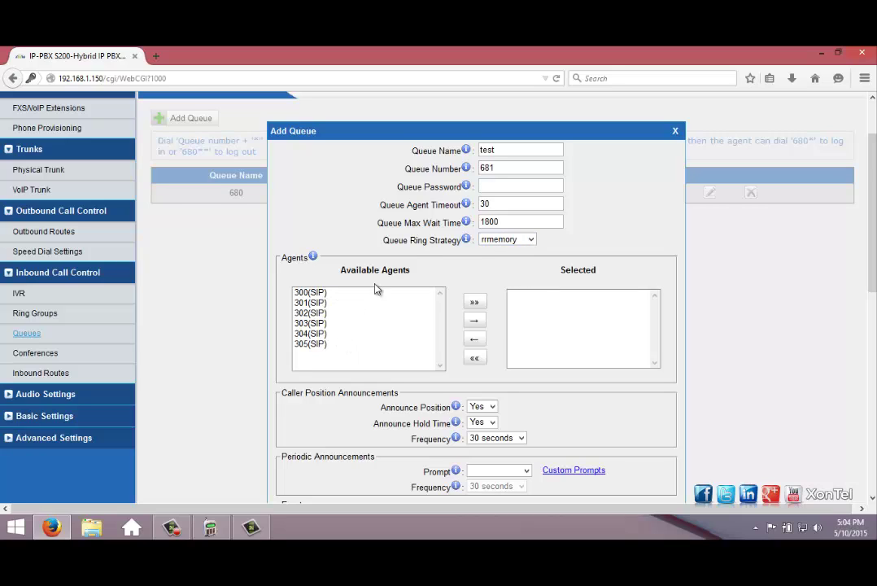
click(325, 293)
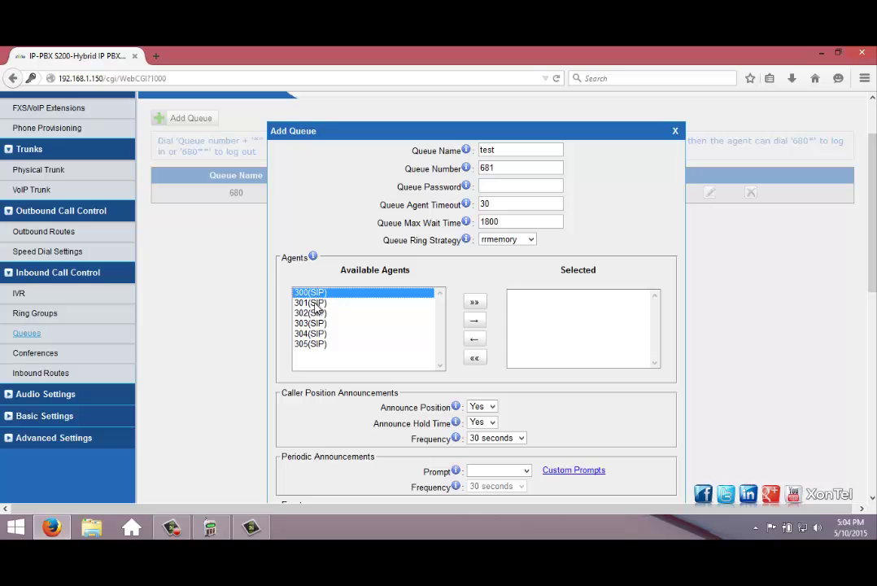
click(317, 301)
ctrl+click(303, 292)
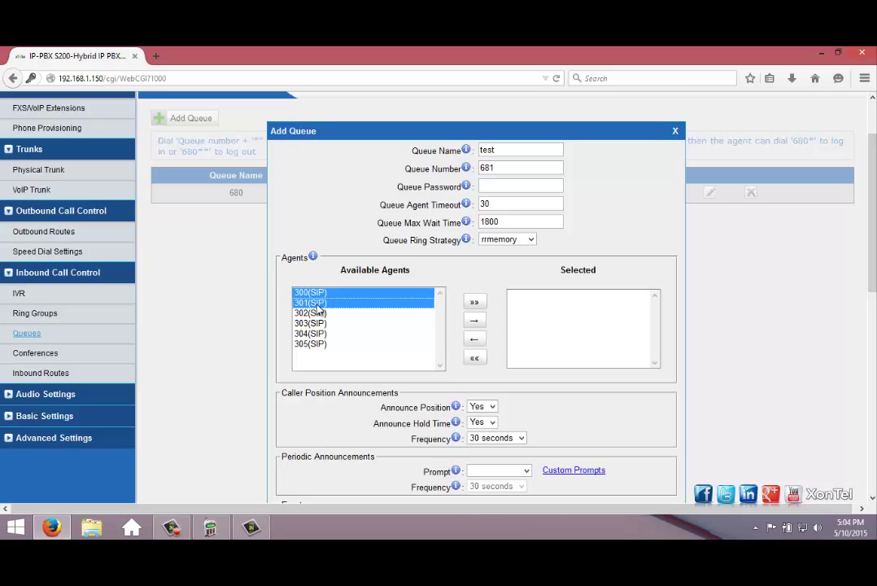
click(475, 322)
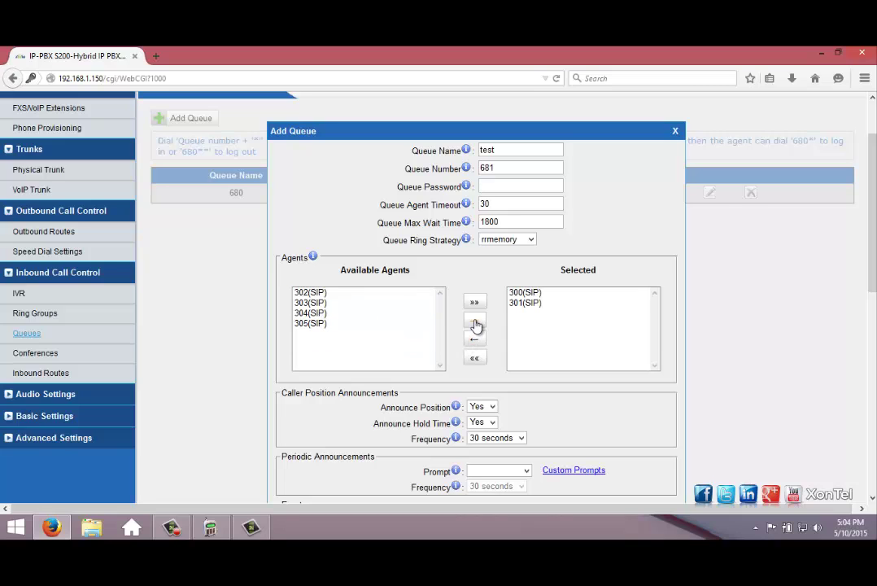
scroll(475, 325, down, 3)
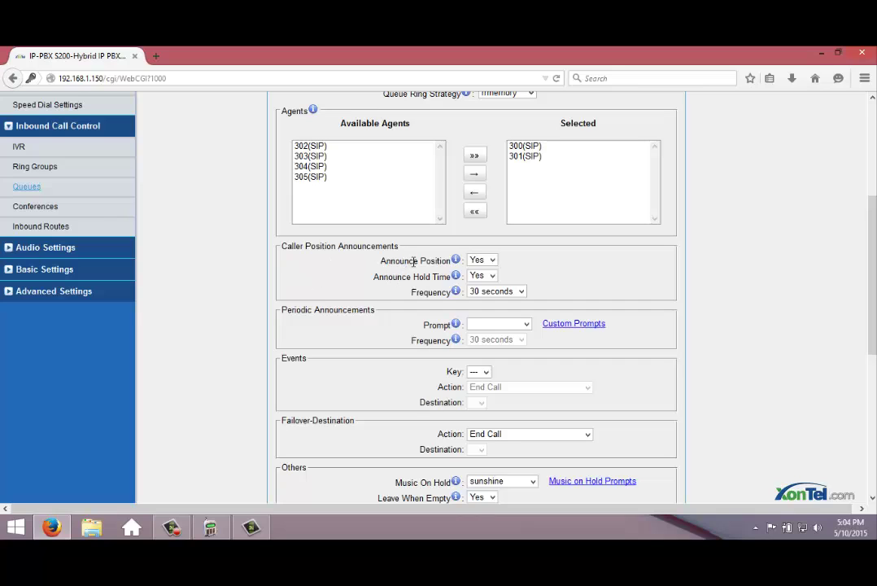
- Set Announce Position to No in the Add Queue form
click(483, 266)
click(479, 281)
scroll(390, 308, down, 2)
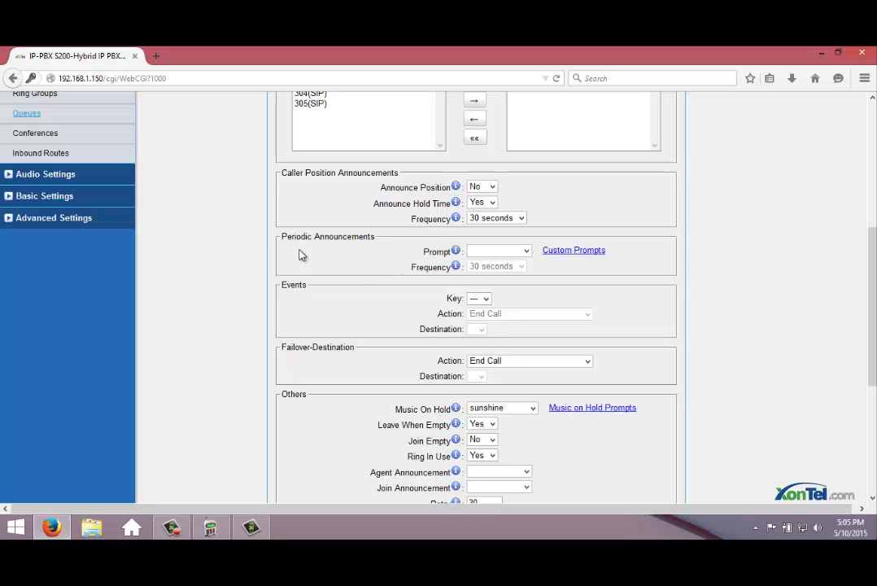
click(494, 250)
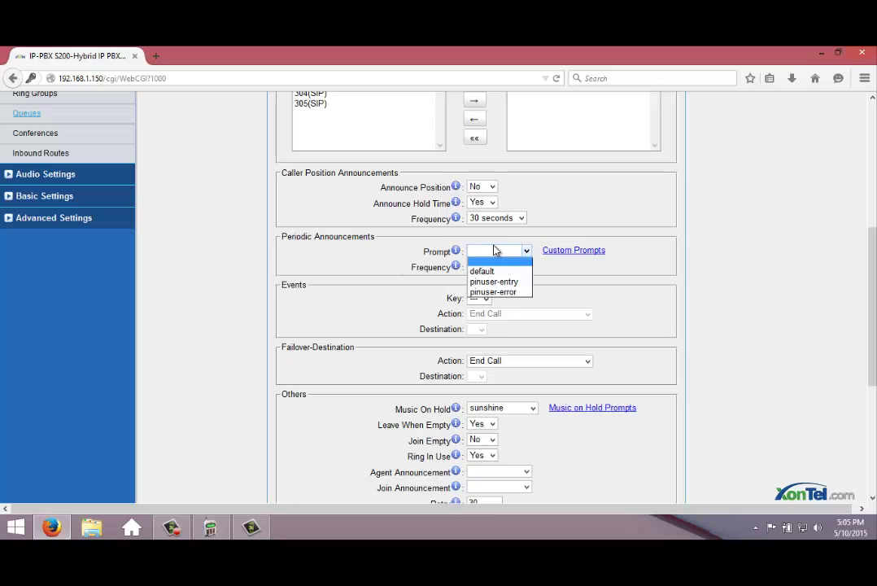
click(580, 277)
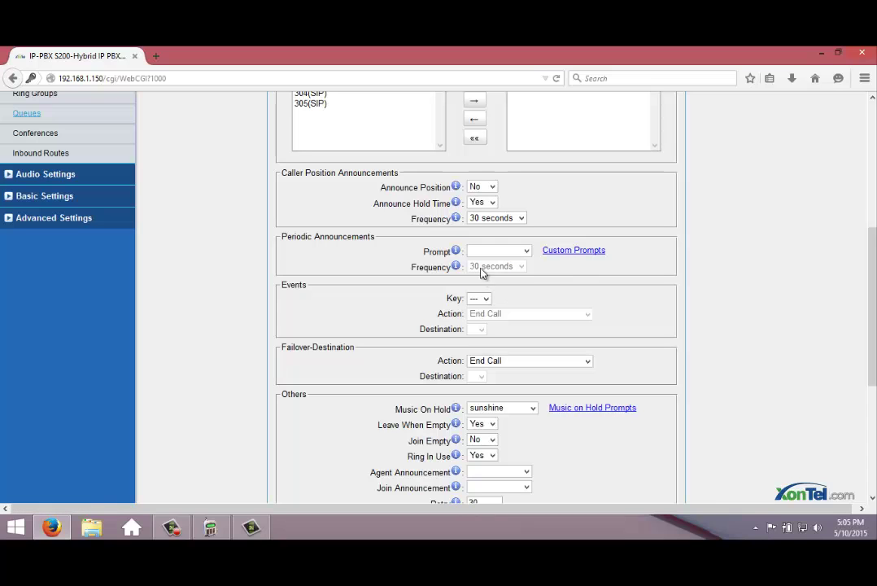
click(525, 250)
click(564, 278)
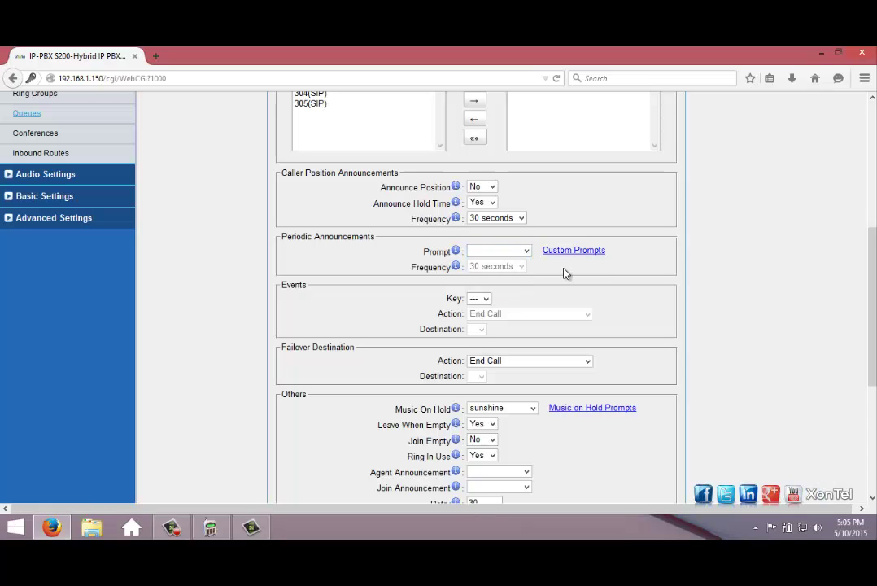
scroll(344, 295, down, 2)
scroll(343, 298, down, 2)
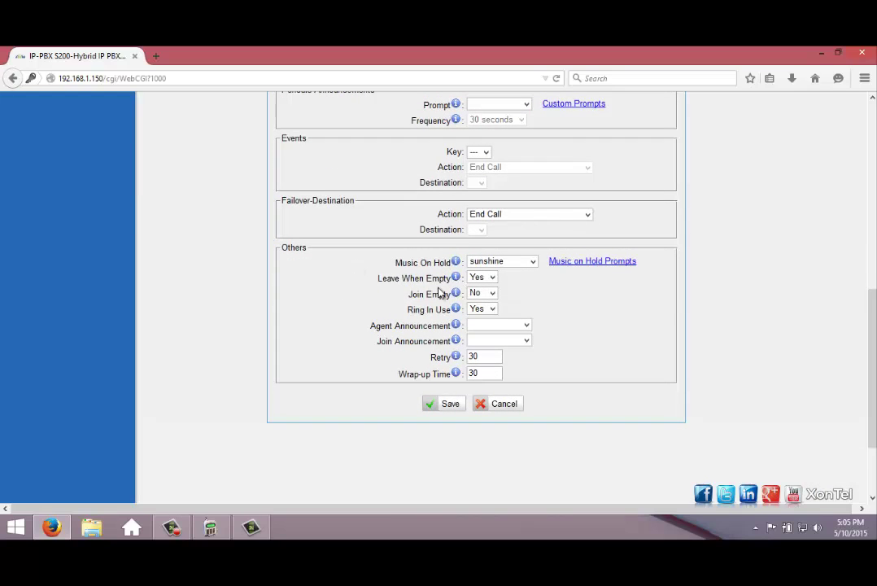
- Keep Leave When Empty at Yes and Join Empty at No, and set Ring In Use to No
click(481, 278)
click(479, 289)
click(481, 295)
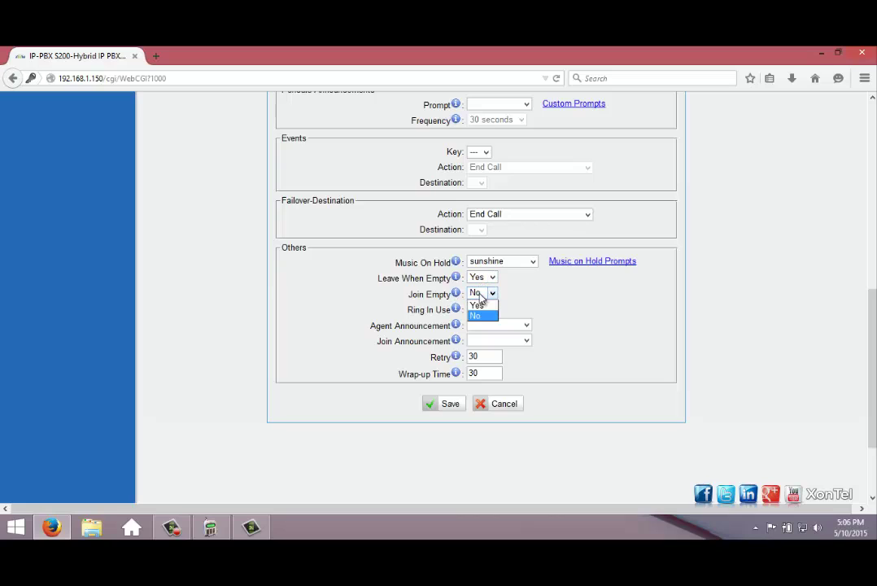
click(521, 290)
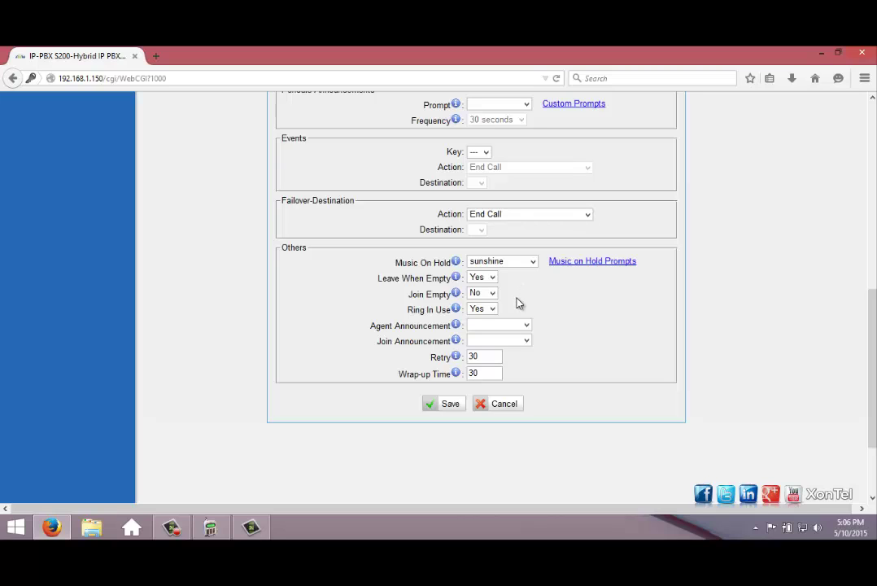
click(482, 309)
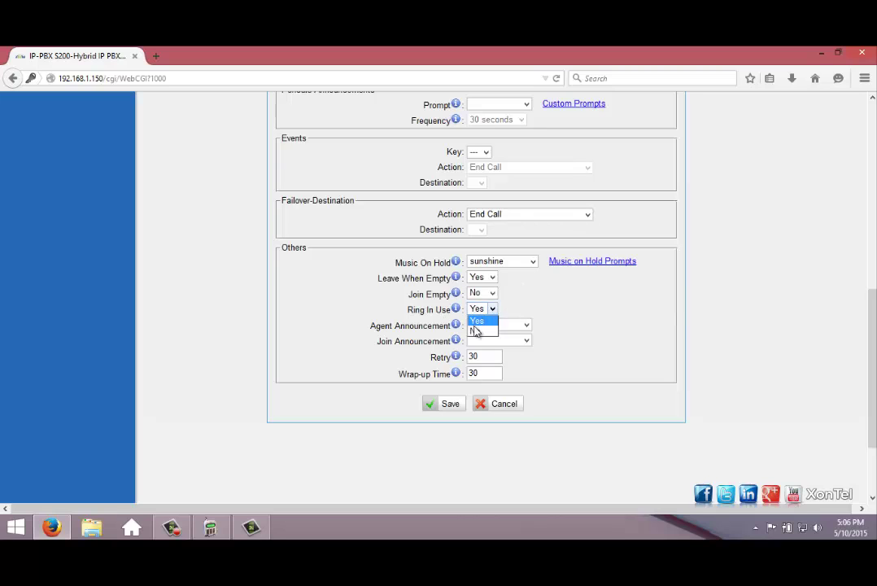
click(481, 330)
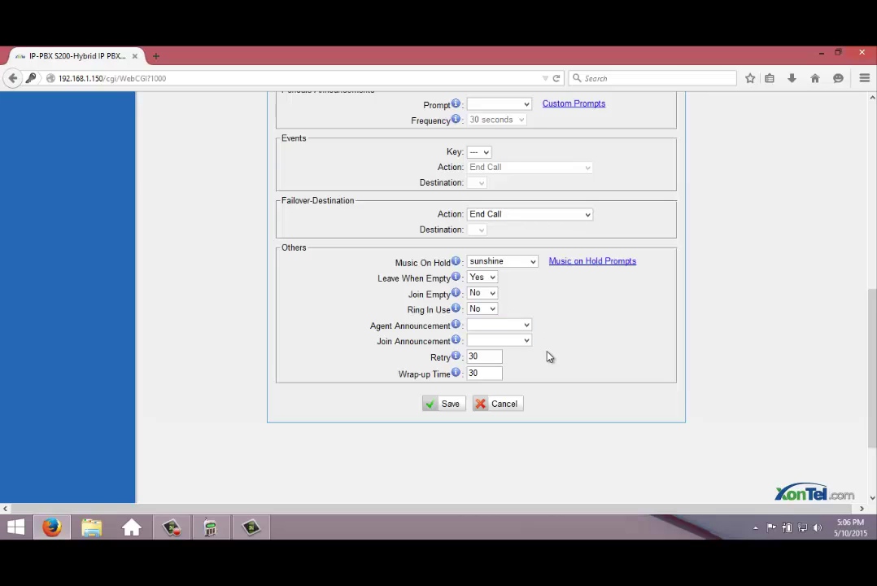
scroll(560, 365, up, 5)
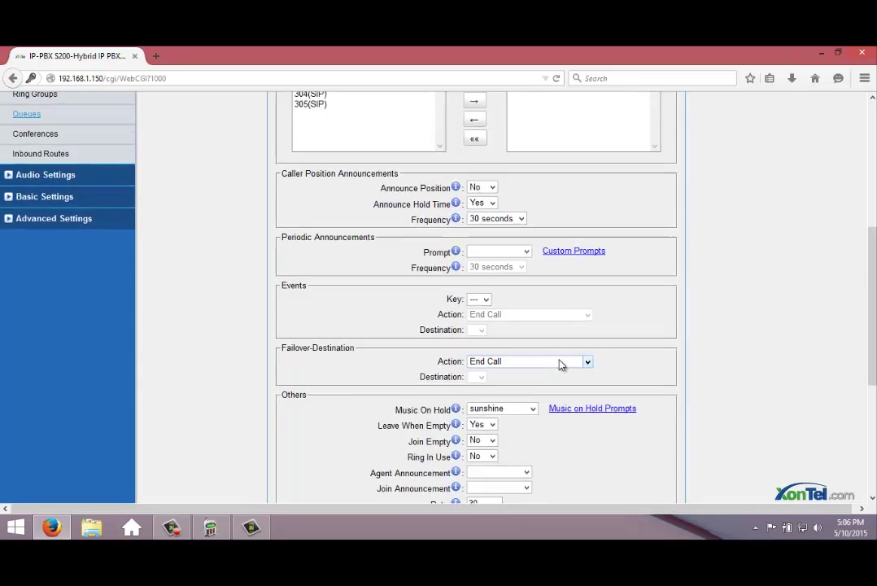
scroll(560, 365, down, 3)
scroll(560, 365, down, 3)
- Save the test queue, apply the changes, and check its row with agents 300 and 301
click(448, 404)
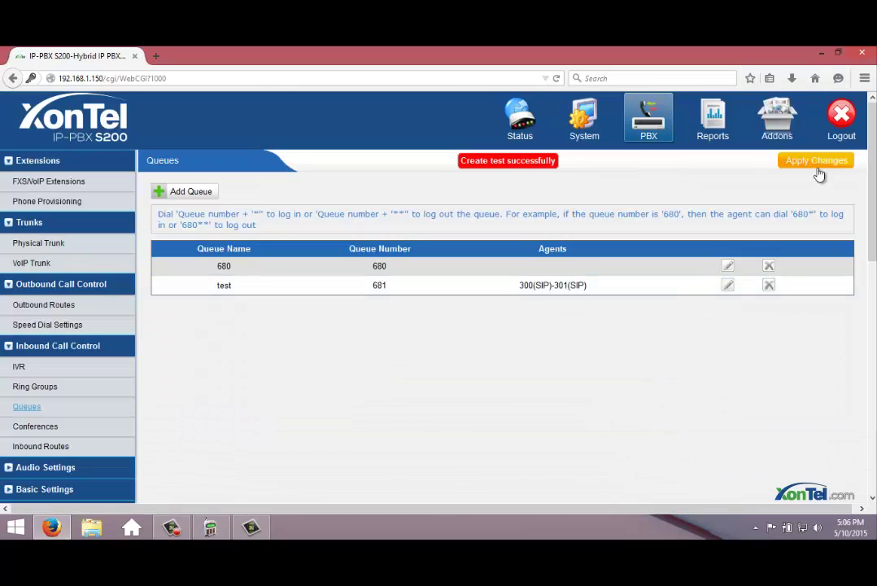
click(818, 161)
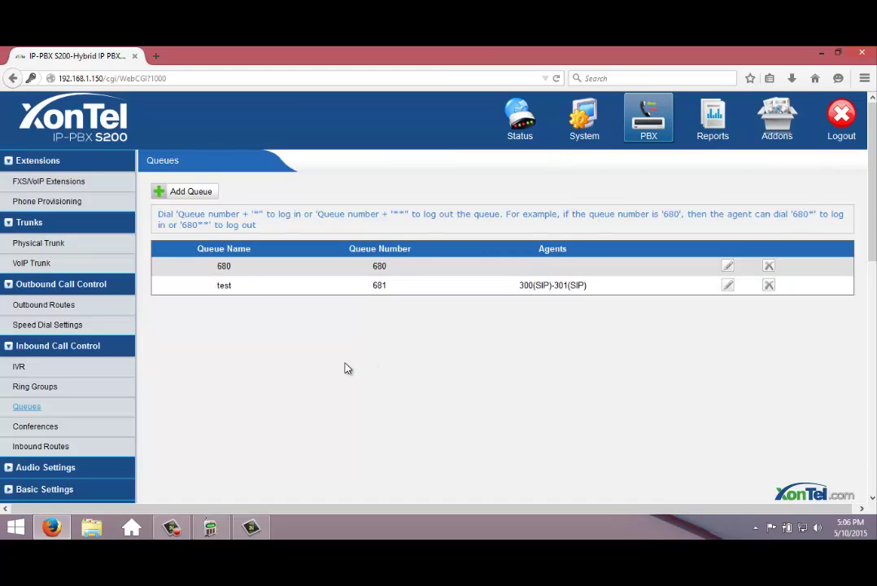
scroll(346, 367, down, 1)
scroll(345, 368, down, 3)
scroll(341, 353, up, 2)
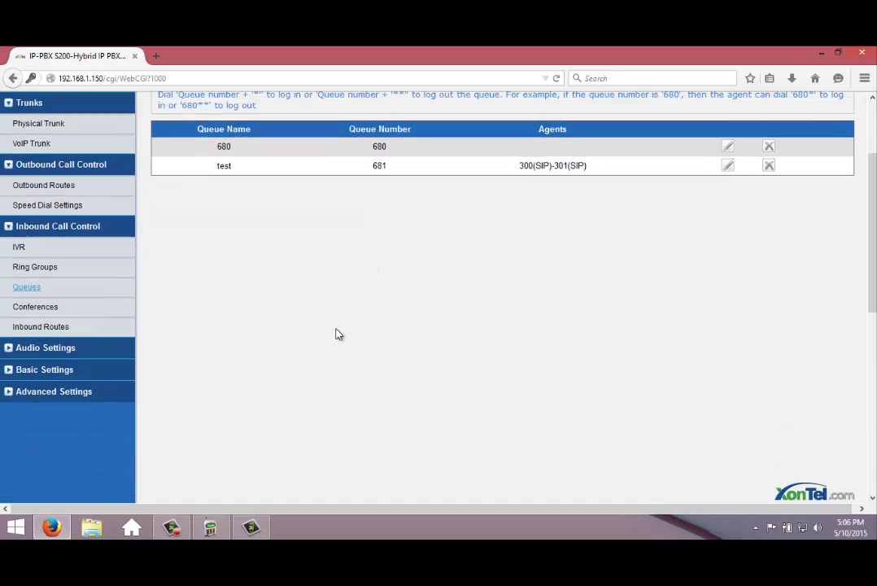
- Open the welcome IVR from the IVR list for editing
click(19, 290)
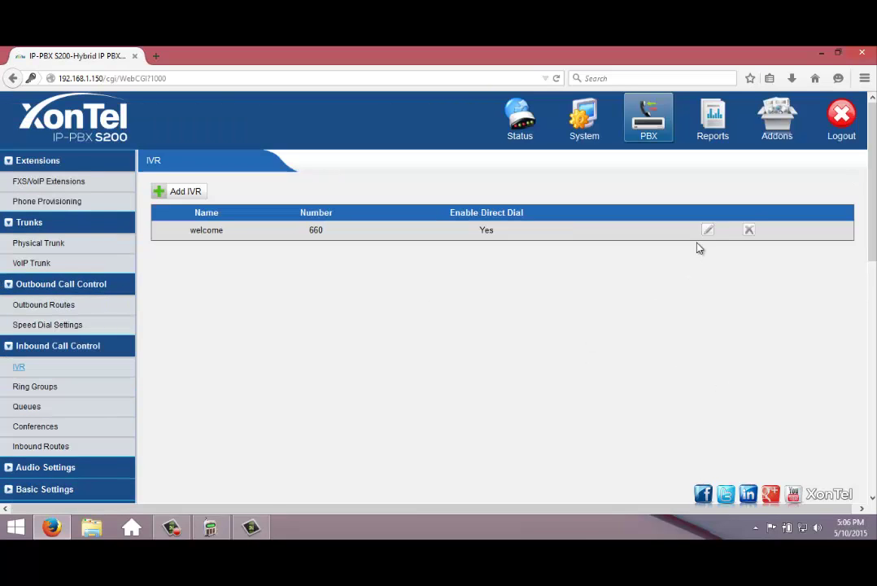
click(706, 229)
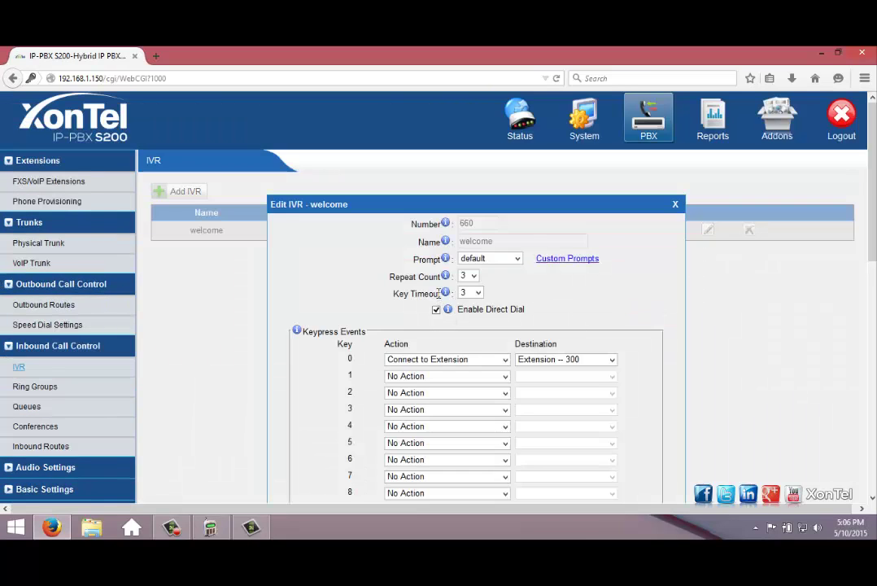
scroll(440, 300, down, 2)
scroll(462, 316, down, 2)
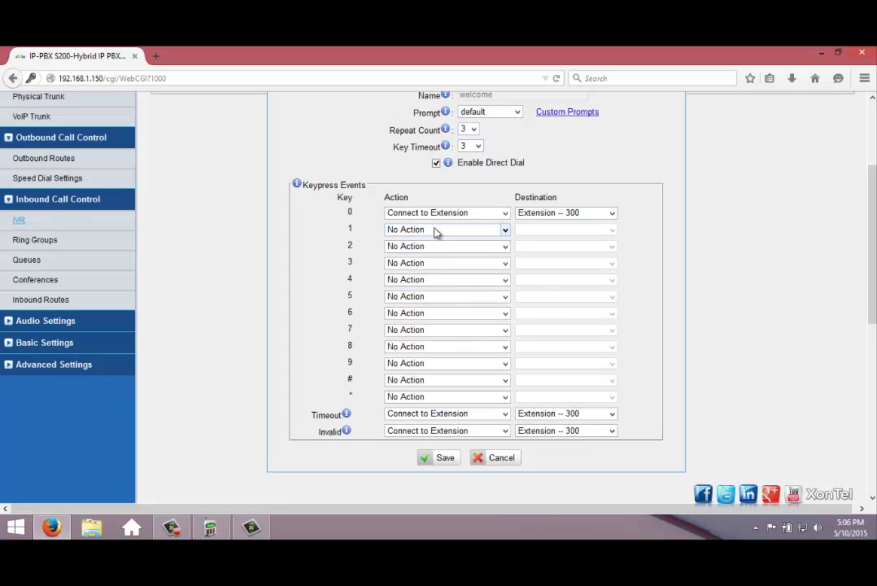
- Set key 1 to Connect to Queues with destination Queues -- test, and save
click(436, 233)
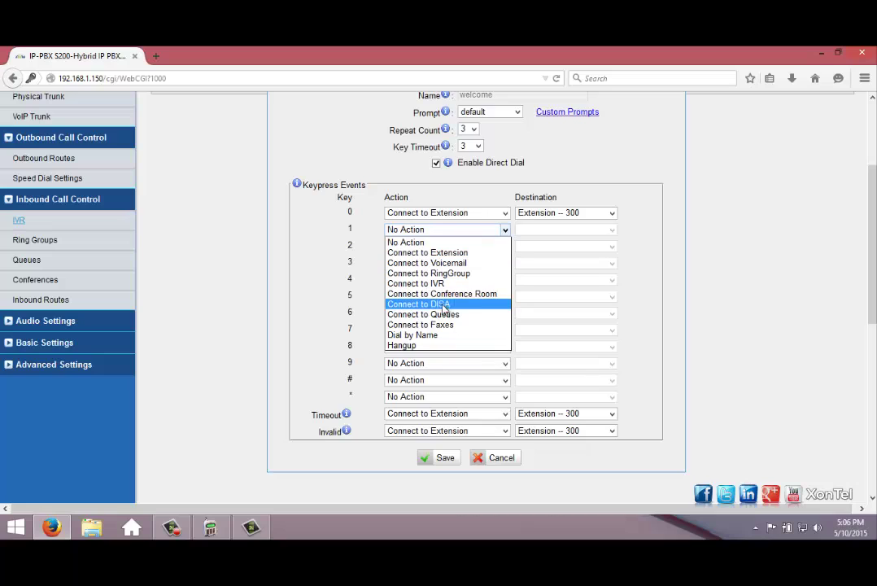
key(Escape)
key(Down)
key(Down)
key(Down)
key(Down)
key(Down)
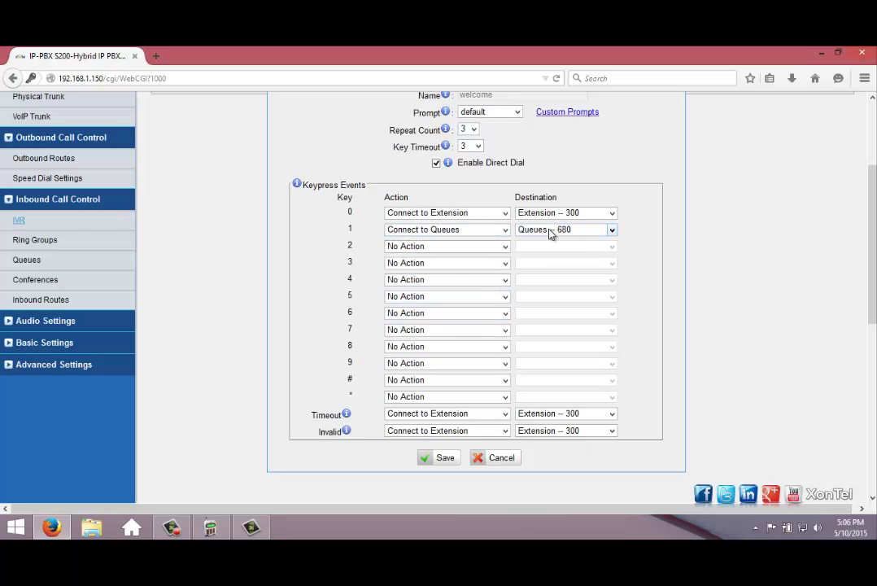
click(549, 235)
click(550, 253)
click(440, 459)
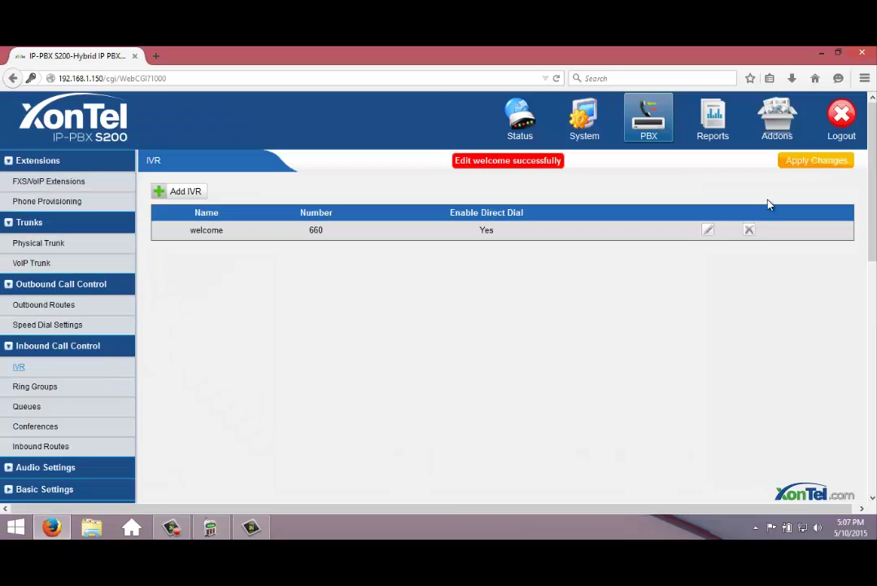
- Apply the welcome IVR changes and switch to Camtasia Studio
click(807, 162)
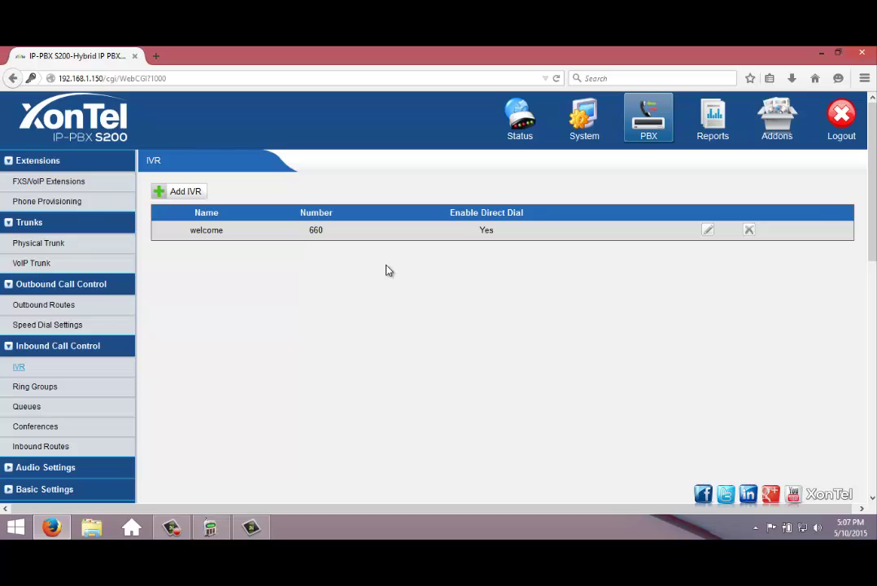
key(super+p)
key(Escape)
click(252, 528)
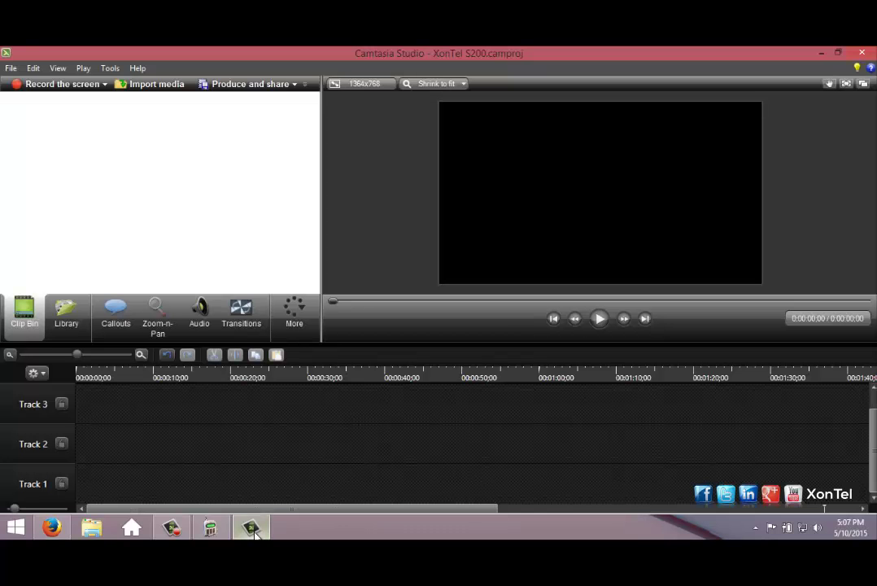